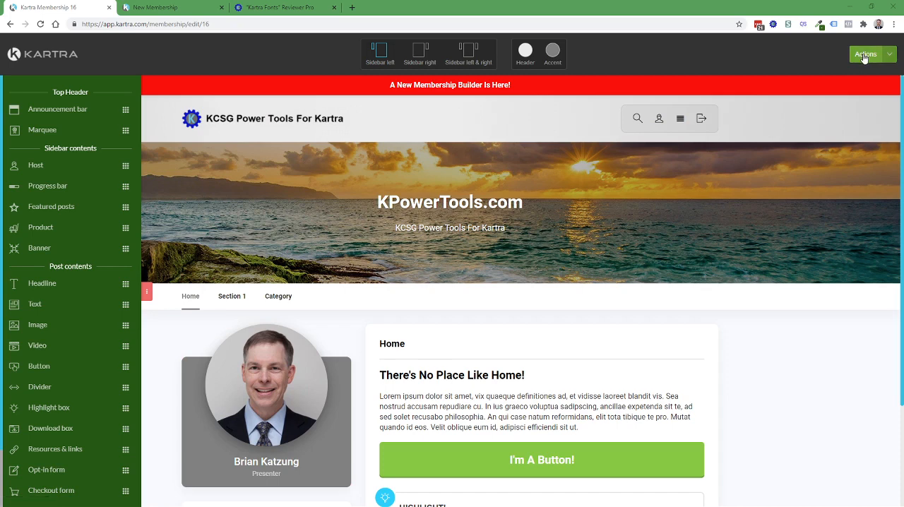
Step: Open the membership-wide Global code tool and position its window over the membership page
{"action": "left_click", "coordinate": [863, 58]}
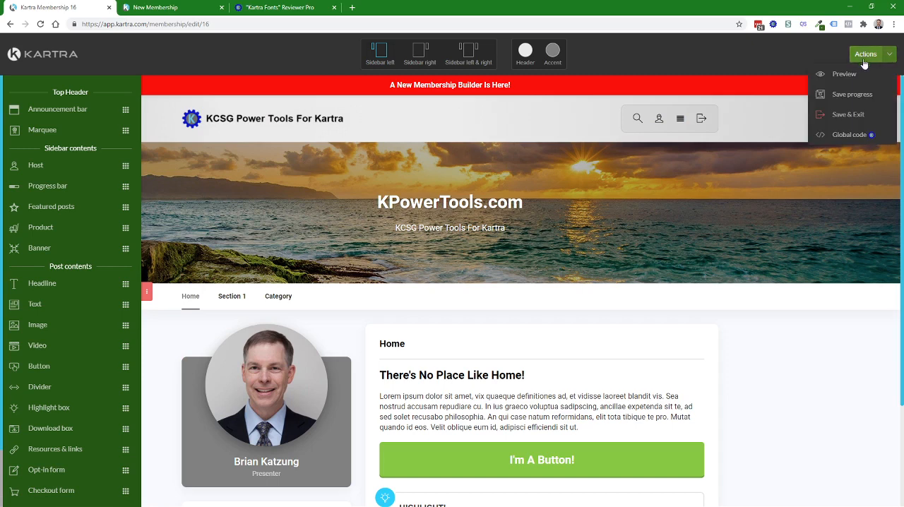
{"action": "left_click", "coordinate": [848, 135]}
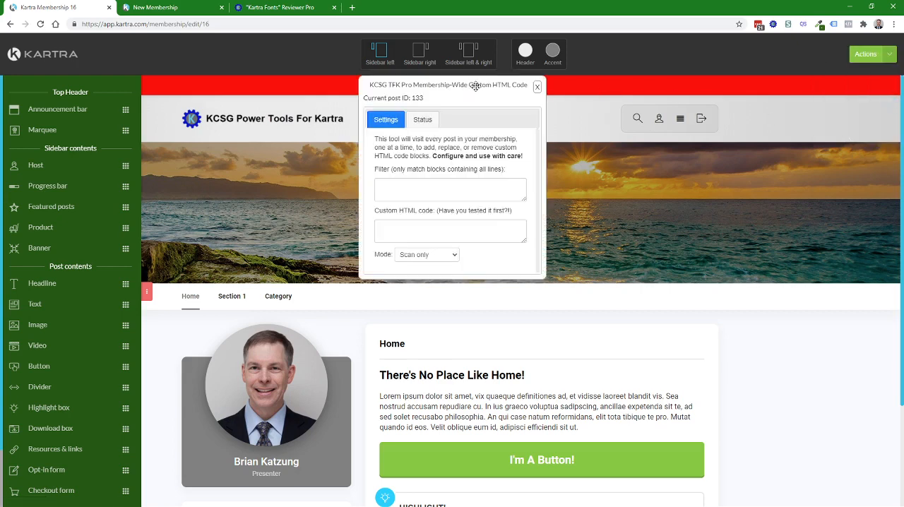
{"action": "left_click_drag", "start_coordinate": [475, 86], "coordinate": [809, 88]}
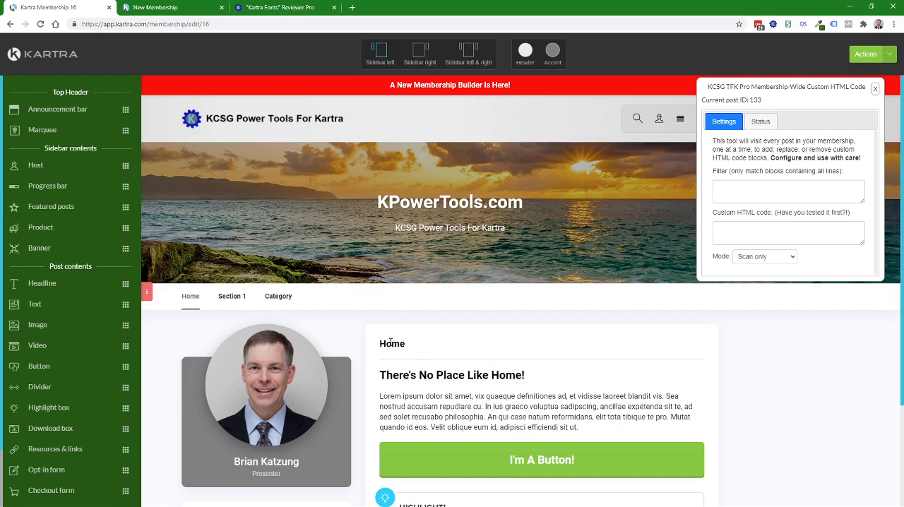
{"action": "mouse_move", "coordinate": [410, 357]}
{"action": "left_click_drag", "start_coordinate": [775, 87], "coordinate": [511, 82]}
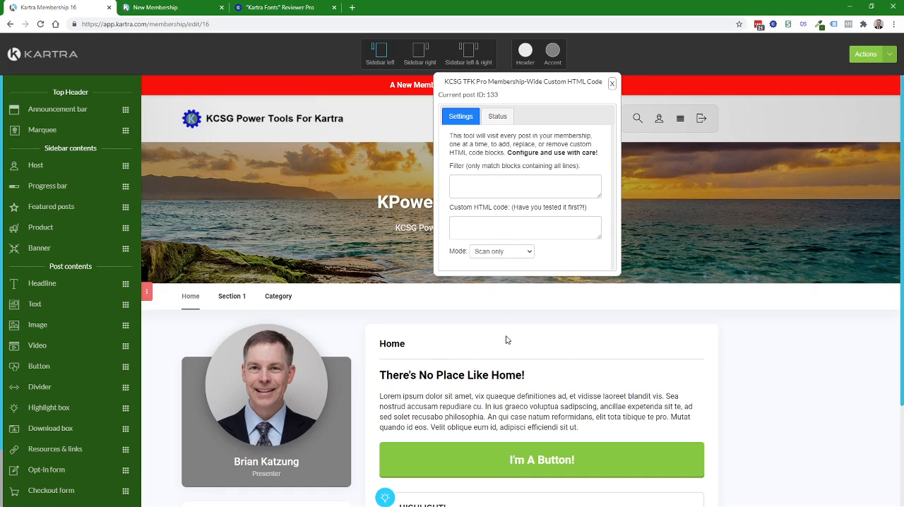
Step: Examine the filter and custom HTML code fields and the available modes, along with the page's contents
{"action": "left_click", "coordinate": [478, 183]}
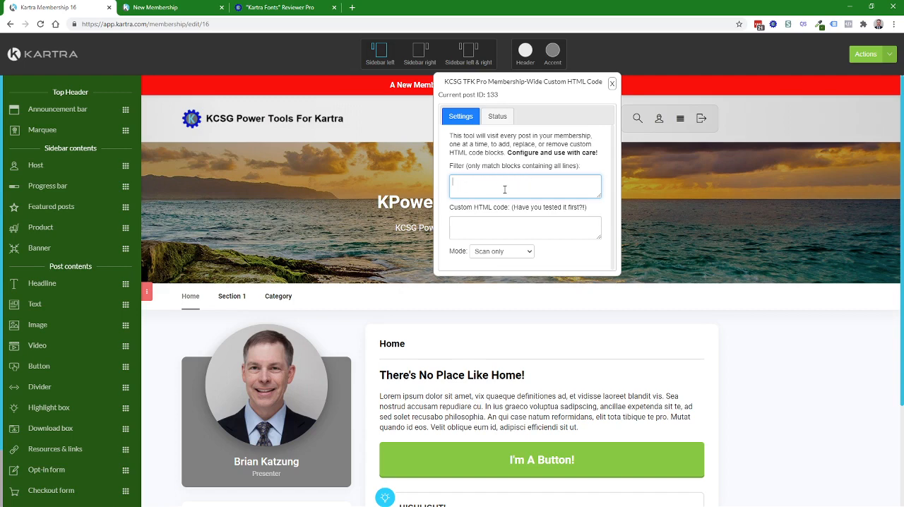
{"action": "left_click", "coordinate": [506, 226]}
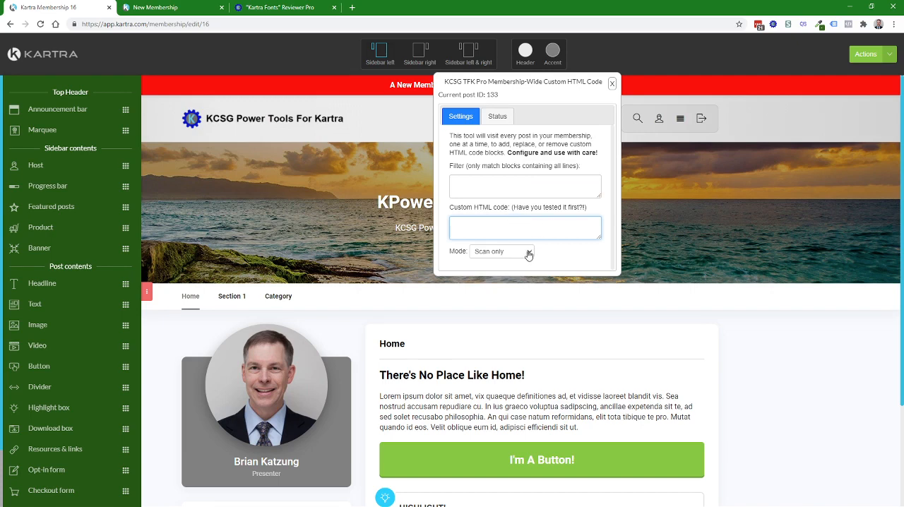
{"action": "left_click", "coordinate": [528, 252]}
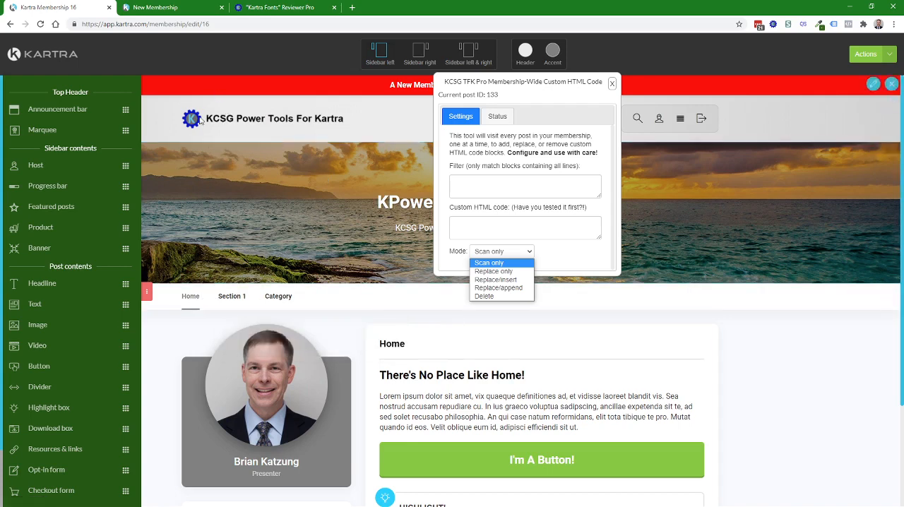
{"action": "mouse_move", "coordinate": [241, 300]}
{"action": "scroll", "coordinate": [89, 318], "scroll_direction": "down", "scroll_amount": 3}
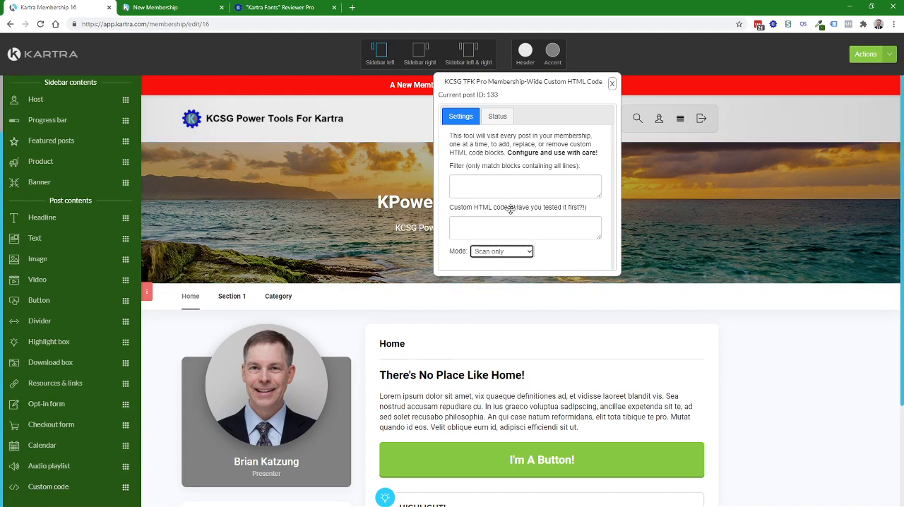
{"action": "left_click", "coordinate": [528, 252]}
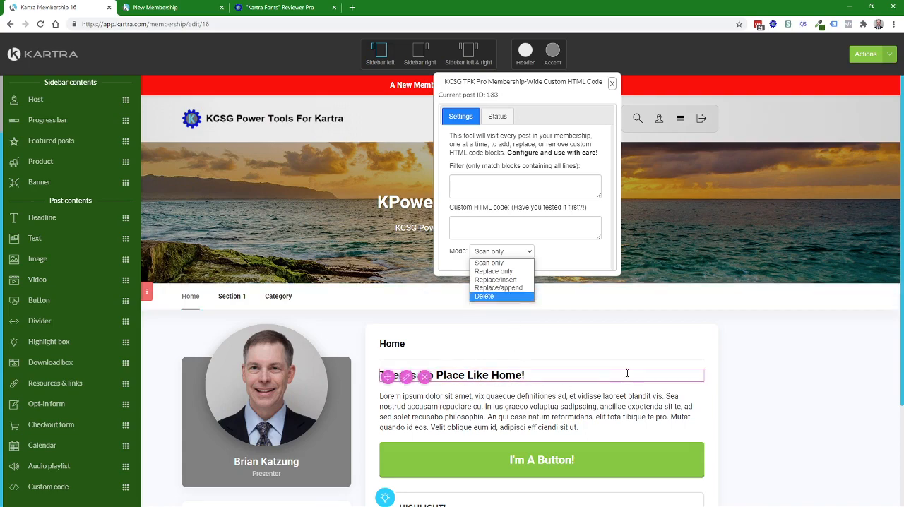
{"action": "scroll", "coordinate": [628, 373], "scroll_direction": "down", "scroll_amount": 2}
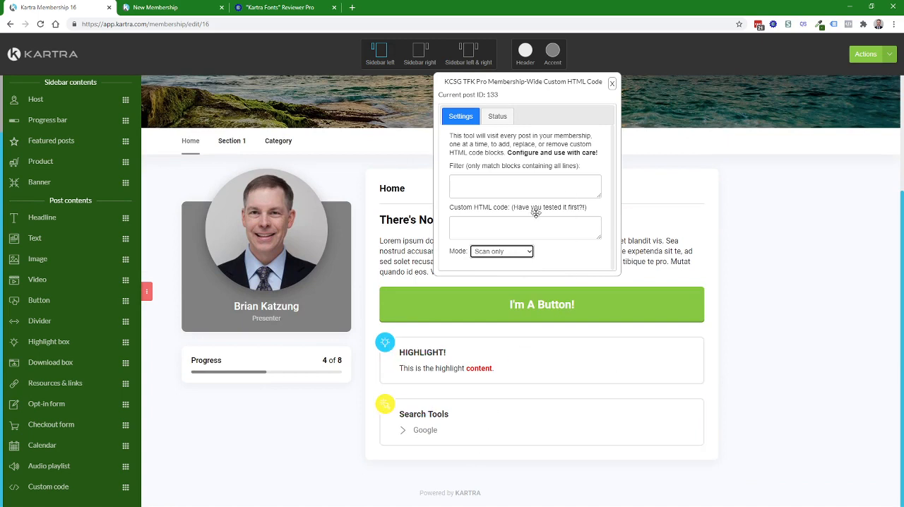
{"action": "left_click", "coordinate": [505, 258]}
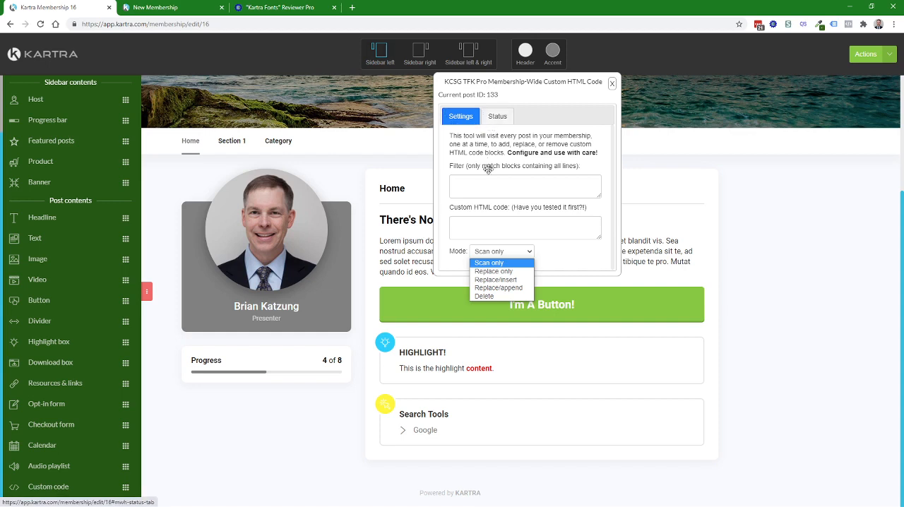
{"action": "left_click", "coordinate": [572, 259]}
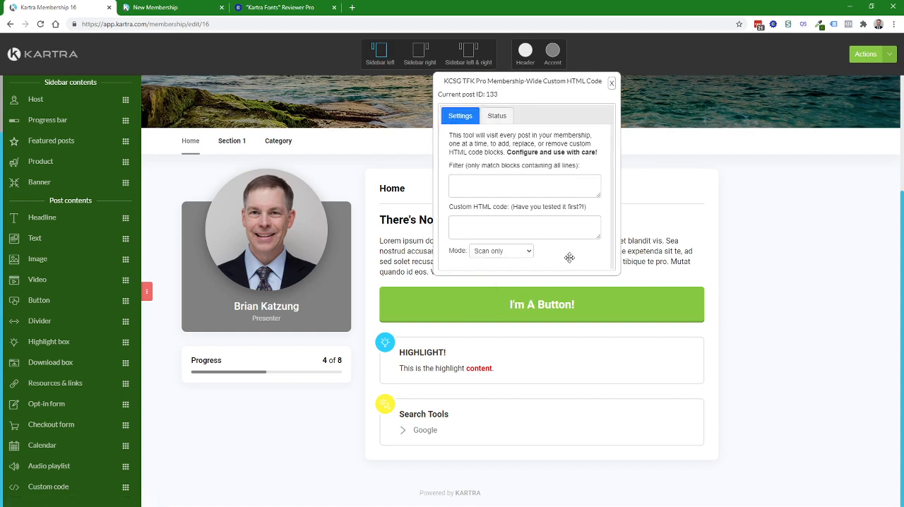
Step: Move the custom HTML code window off the post content and open First Post in Section 1
{"action": "left_click_drag", "start_coordinate": [545, 81], "coordinate": [783, 89]}
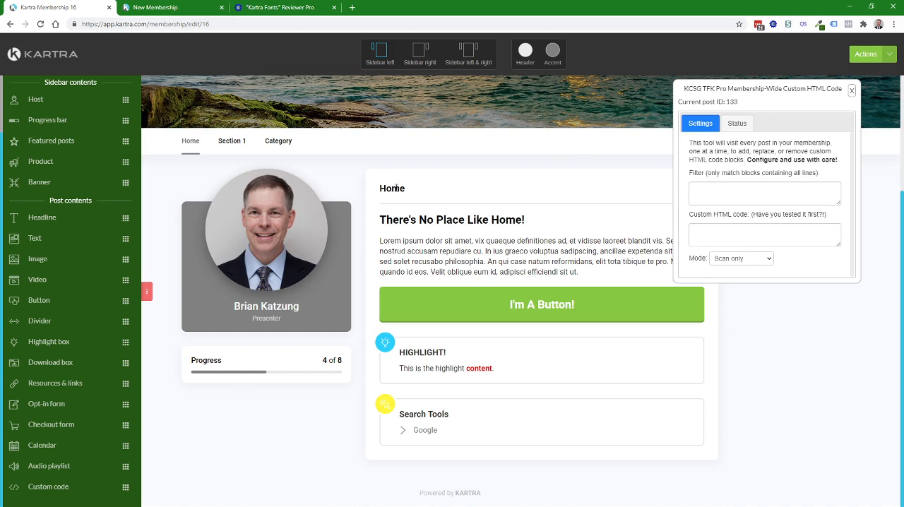
{"action": "left_click", "coordinate": [231, 141]}
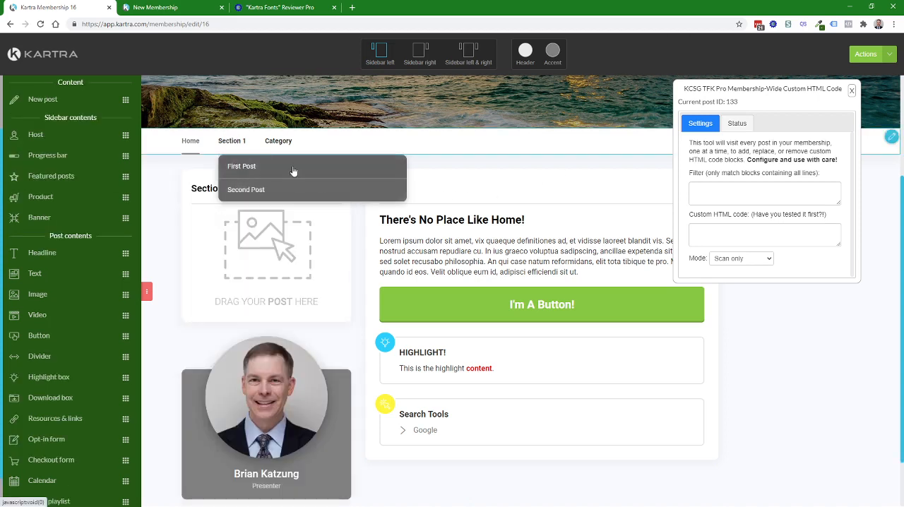
{"action": "left_click", "coordinate": [293, 168]}
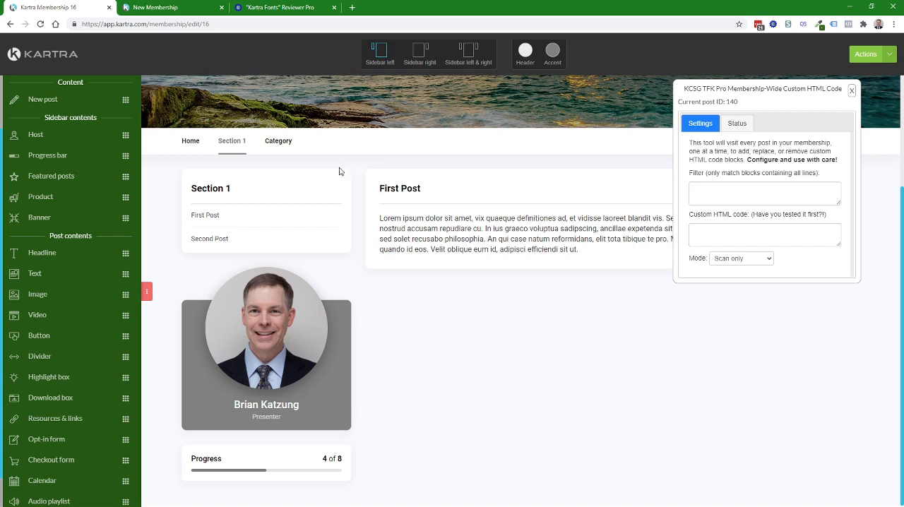
Step: Switch to the Kartra Fonts Reviewer Pro and set the default membership Post Name font to Limelight
{"action": "left_click", "coordinate": [286, 9]}
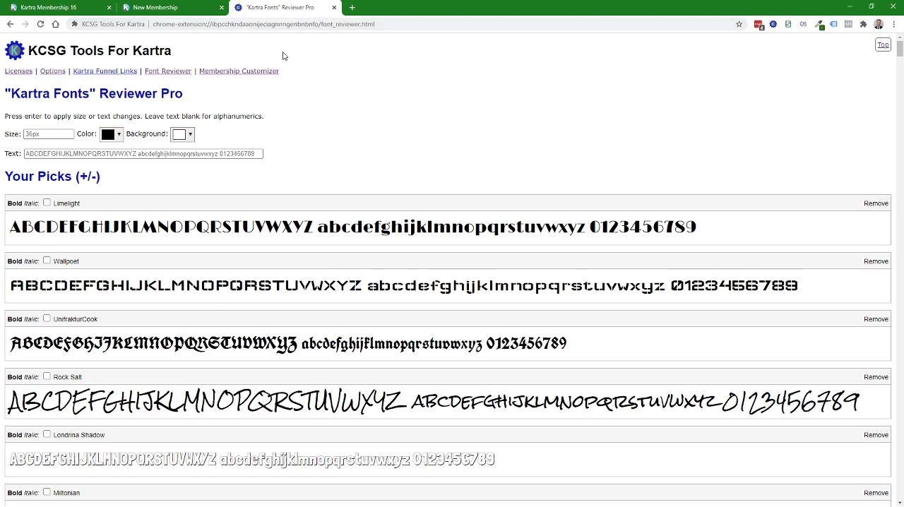
{"action": "left_click", "coordinate": [61, 178]}
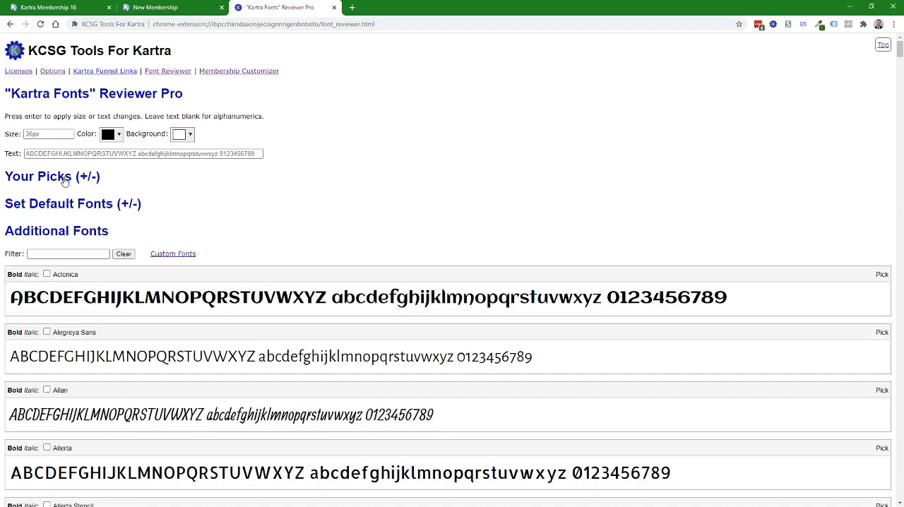
{"action": "left_click", "coordinate": [72, 210]}
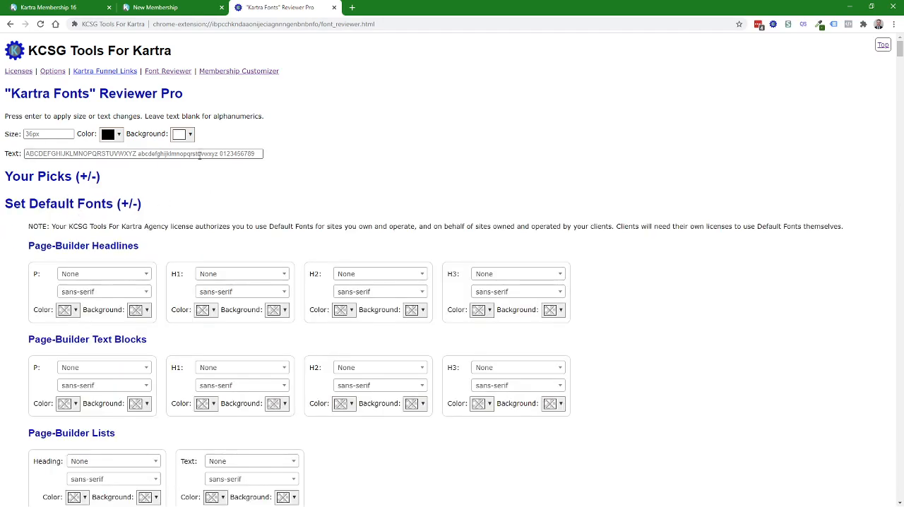
{"action": "scroll", "coordinate": [225, 175], "scroll_direction": "down", "scroll_amount": 2}
{"action": "scroll", "coordinate": [224, 175], "scroll_direction": "down", "scroll_amount": 1}
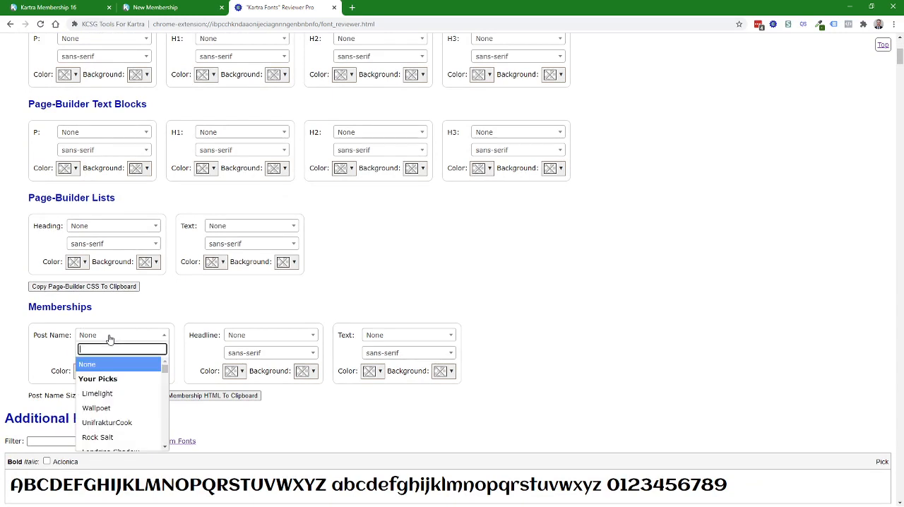
{"action": "left_click", "coordinate": [110, 338]}
{"action": "left_click", "coordinate": [103, 395]}
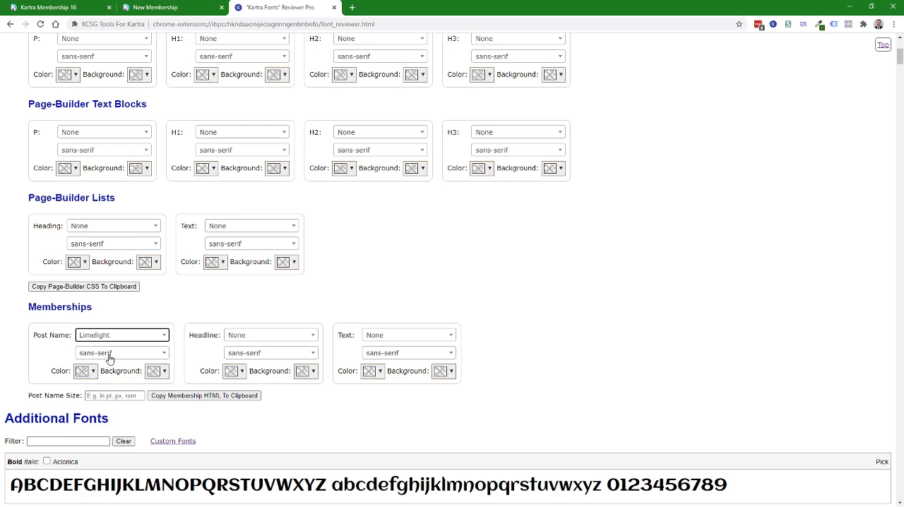
Step: Set the default membership Post Name color to red (#f90000)
{"action": "left_click", "coordinate": [95, 375]}
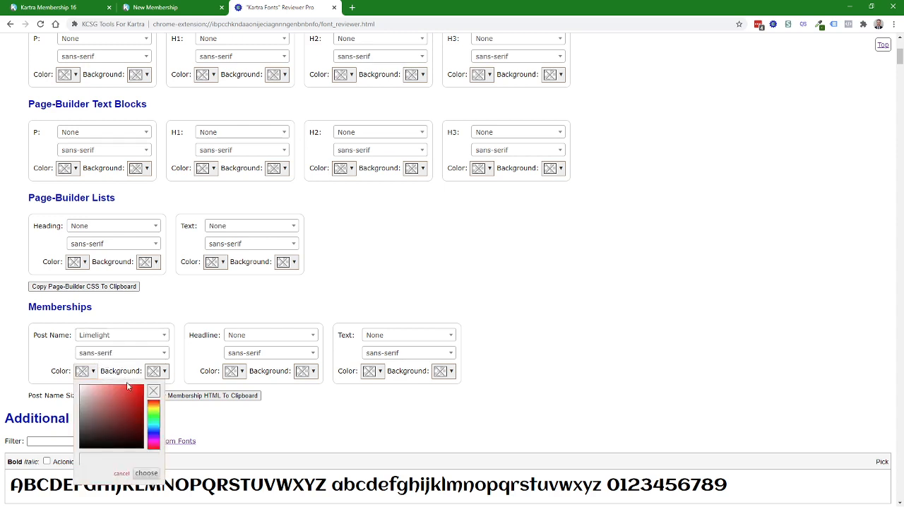
{"action": "left_click_drag", "start_coordinate": [129, 387], "coordinate": [142, 388]}
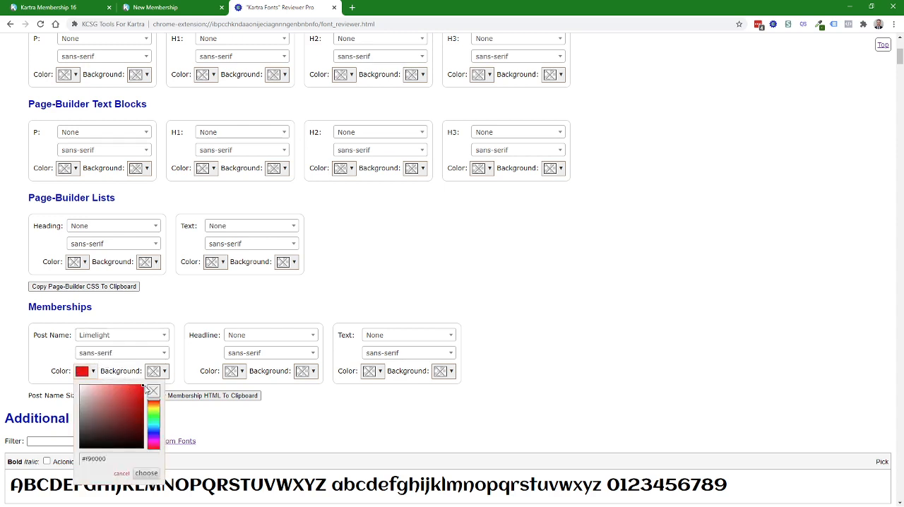
{"action": "left_click", "coordinate": [146, 474]}
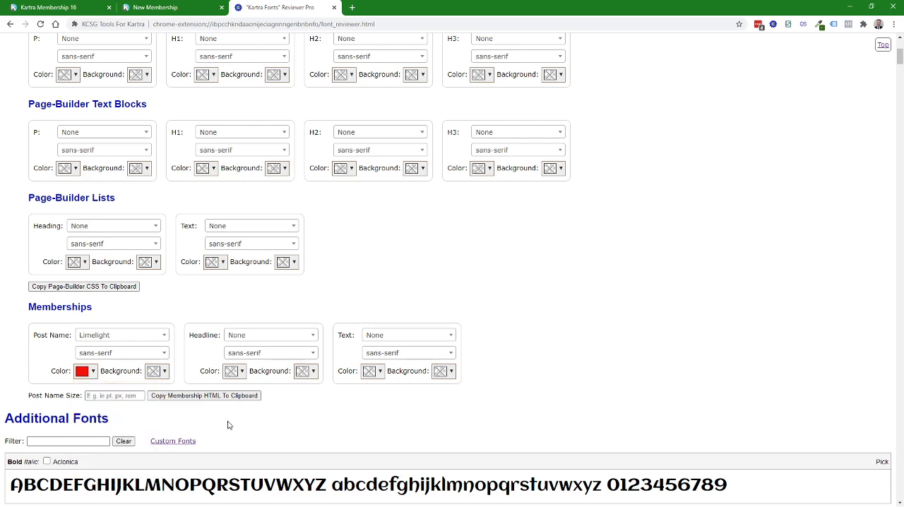
Step: Copy the membership default-fonts HTML and paste it as the custom HTML code in the Kartra membership tool
{"action": "left_click", "coordinate": [199, 396]}
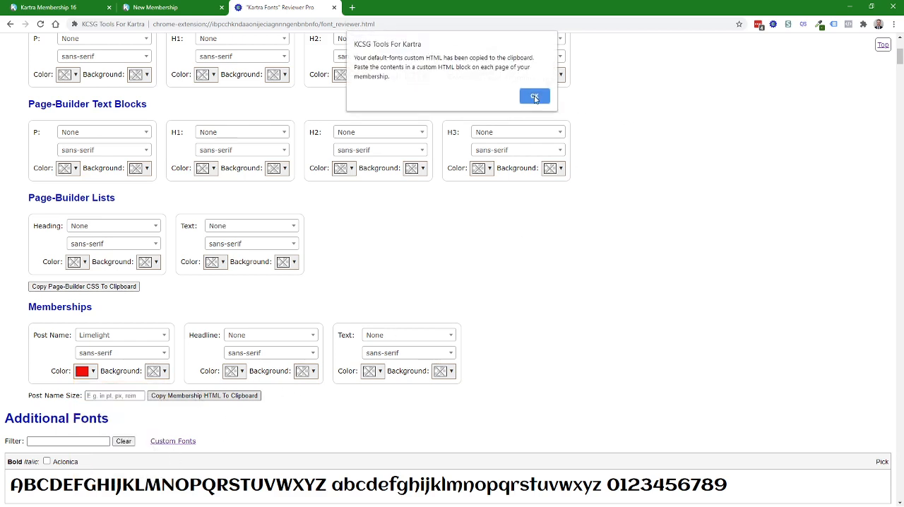
{"action": "left_click", "coordinate": [535, 97]}
{"action": "left_click", "coordinate": [53, 9]}
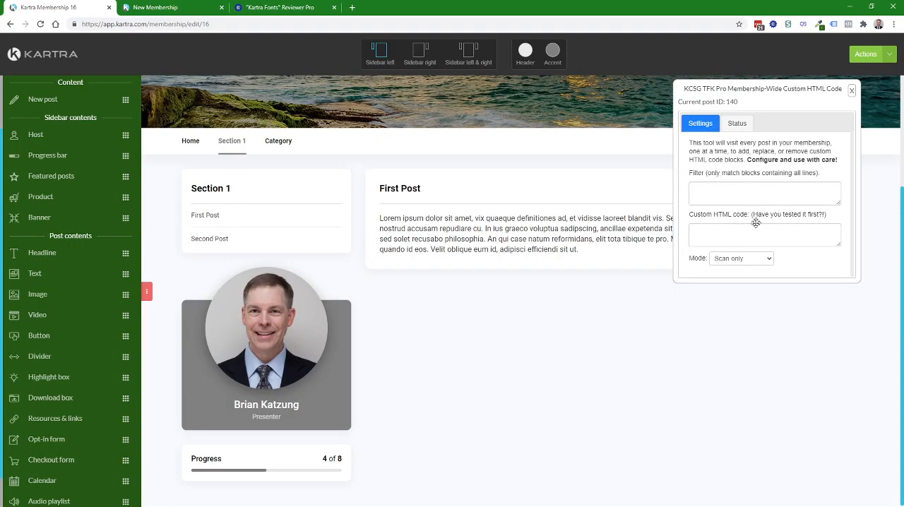
{"action": "left_click", "coordinate": [734, 233]}
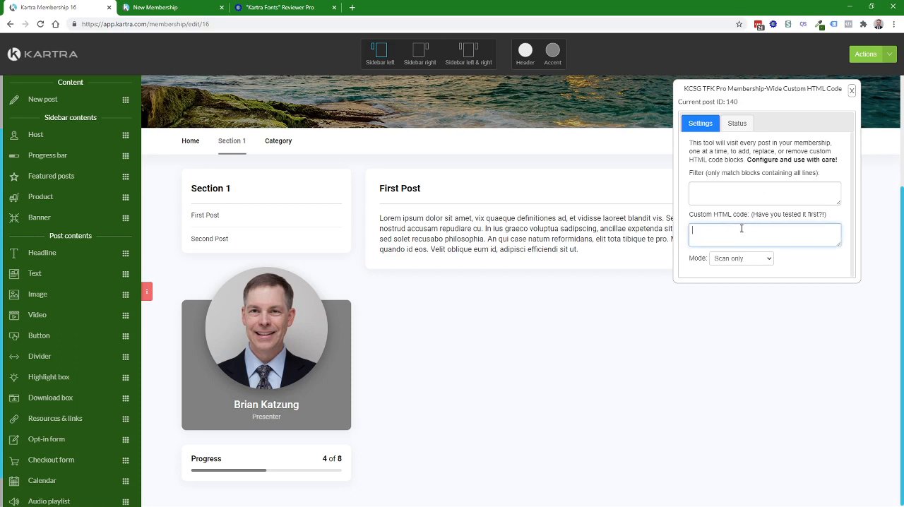
{"action": "key", "text": "ctrl+v"}
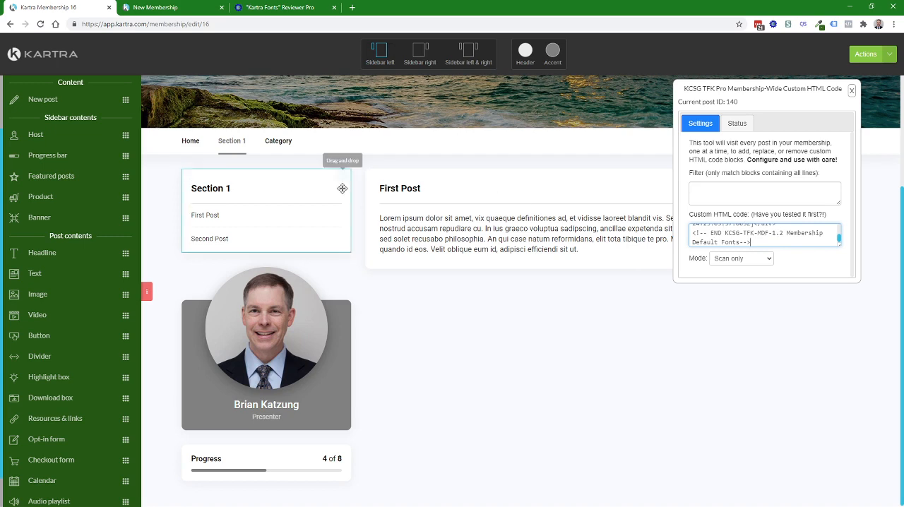
{"action": "left_click", "coordinate": [744, 261]}
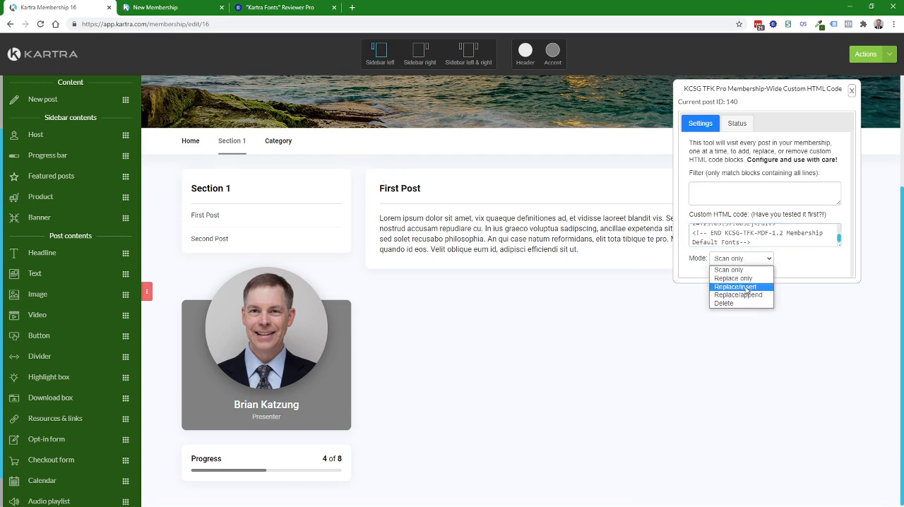
{"action": "left_click", "coordinate": [745, 289]}
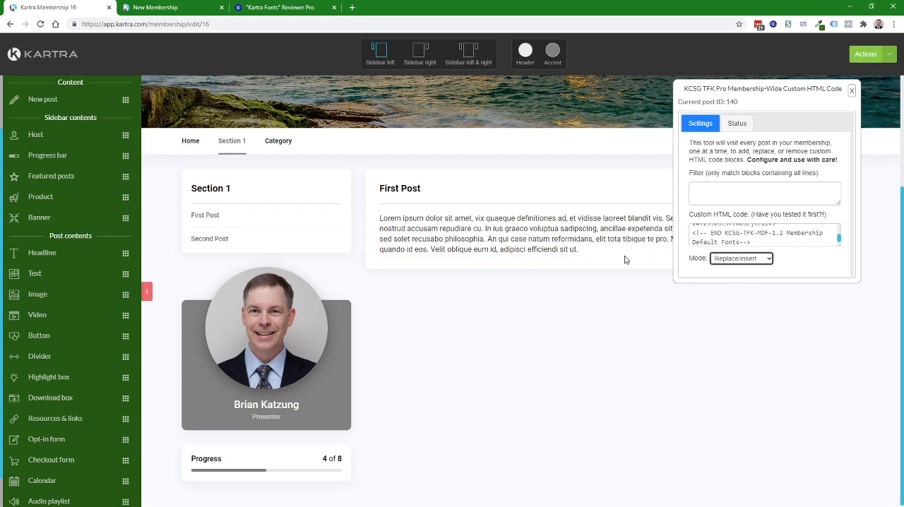
{"action": "left_click", "coordinate": [760, 262]}
{"action": "left_click", "coordinate": [735, 275]}
Step: Run the Scan only pass over the membership's posts and pause it partway through
{"action": "left_click", "coordinate": [738, 125]}
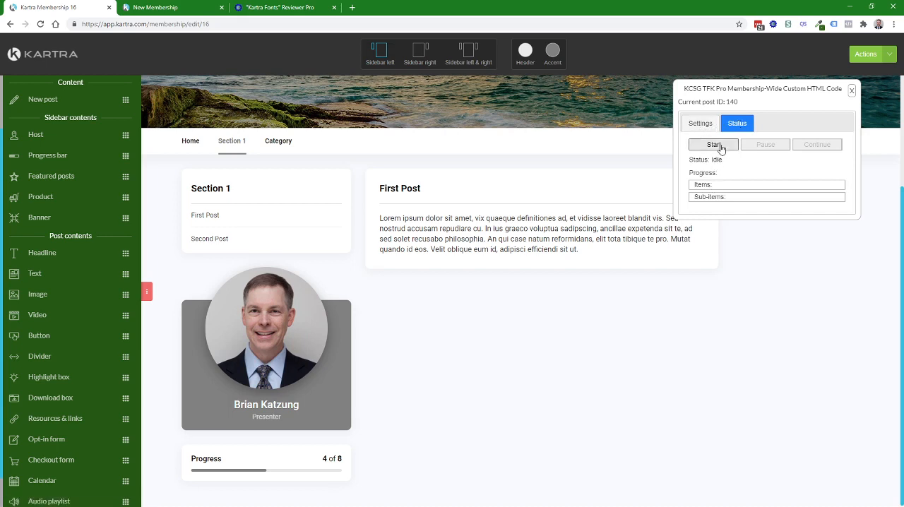
{"action": "left_click", "coordinate": [716, 148]}
{"action": "left_click", "coordinate": [714, 144]}
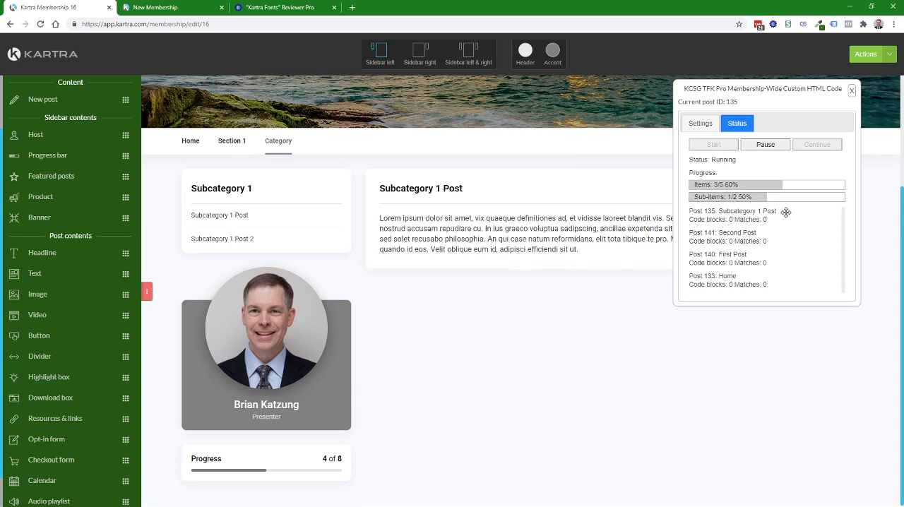
{"action": "left_click", "coordinate": [768, 145]}
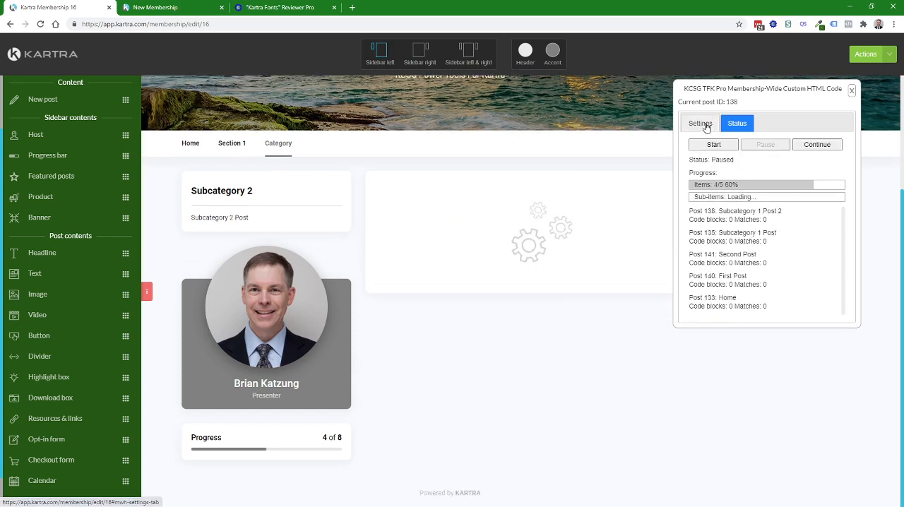
Step: Set the membership-wide custom HTML tool to Replace/insert mode and run it on all posts without a filter, accepting the warning
{"action": "left_click", "coordinate": [702, 124]}
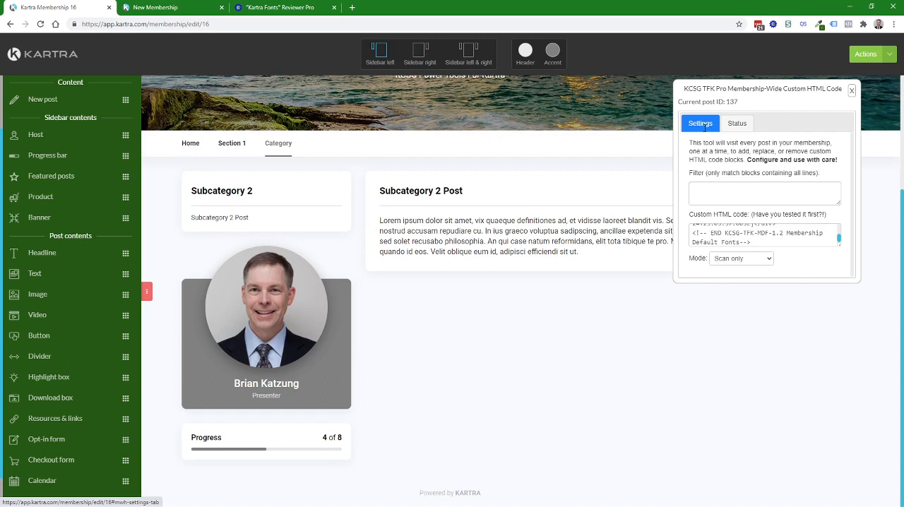
{"action": "left_click", "coordinate": [732, 259]}
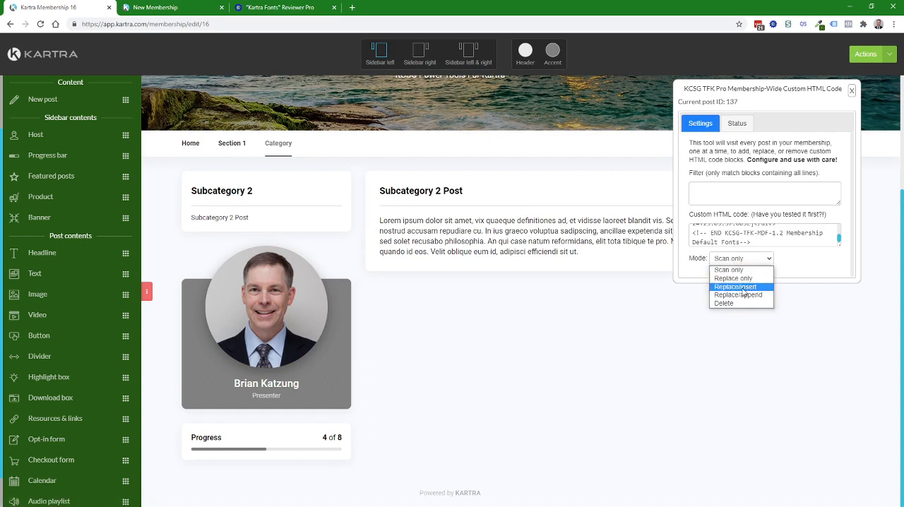
{"action": "left_click", "coordinate": [744, 292]}
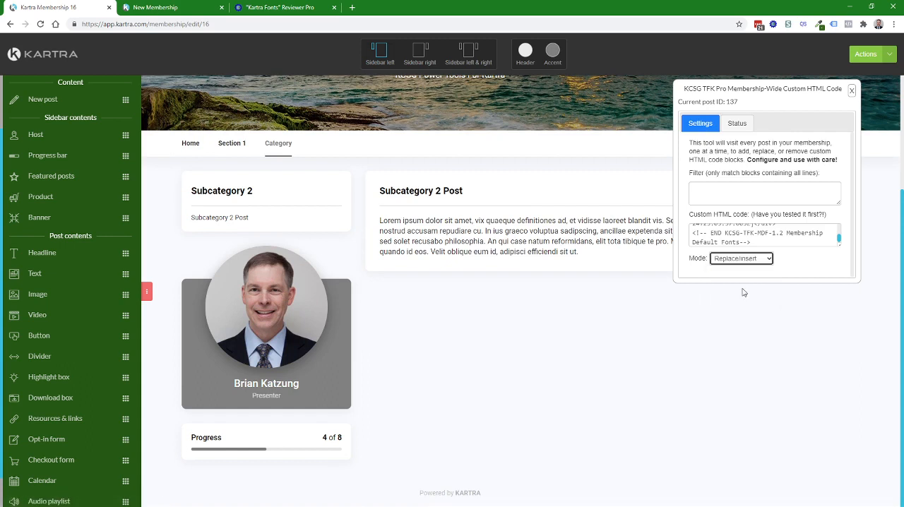
{"action": "left_click", "coordinate": [732, 125]}
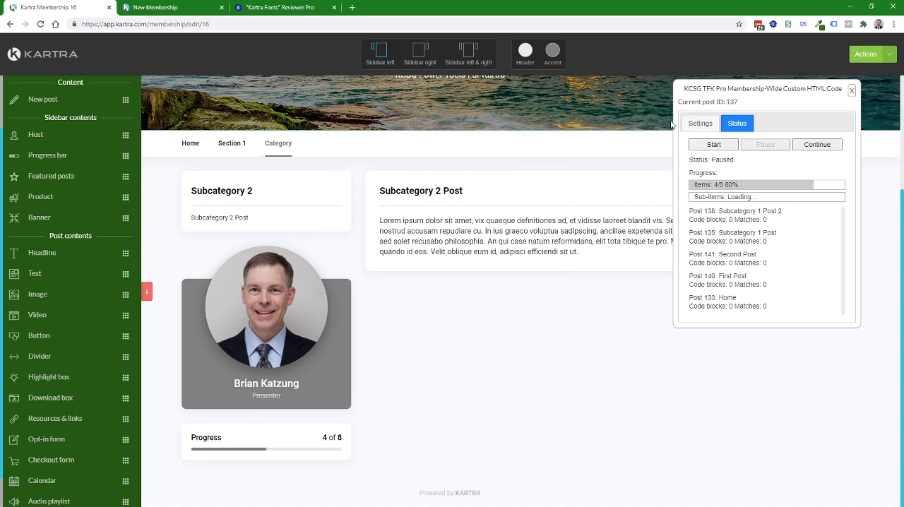
{"action": "left_click", "coordinate": [713, 147]}
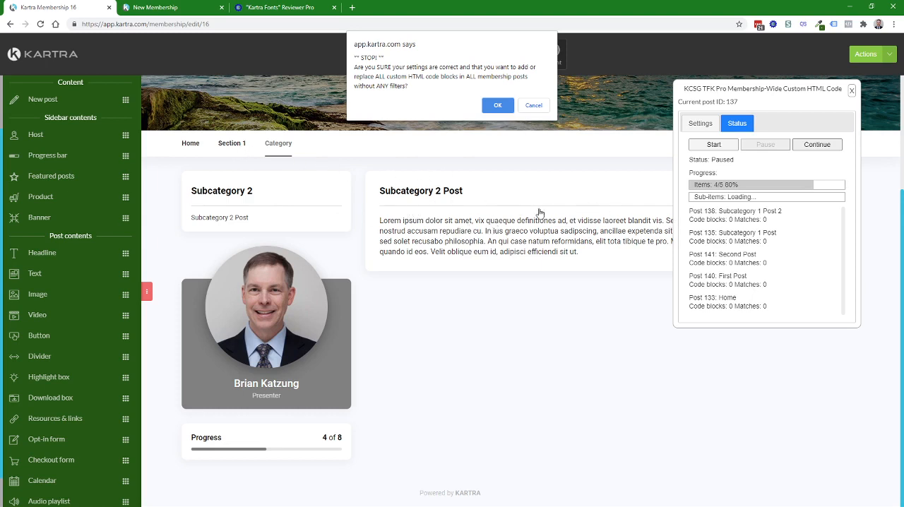
{"action": "left_click", "coordinate": [498, 106]}
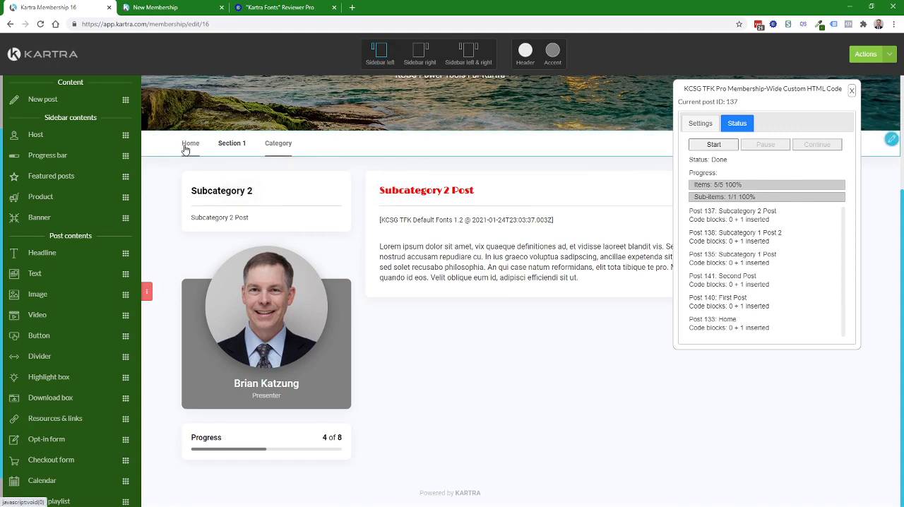
{"action": "mouse_move", "coordinate": [236, 147]}
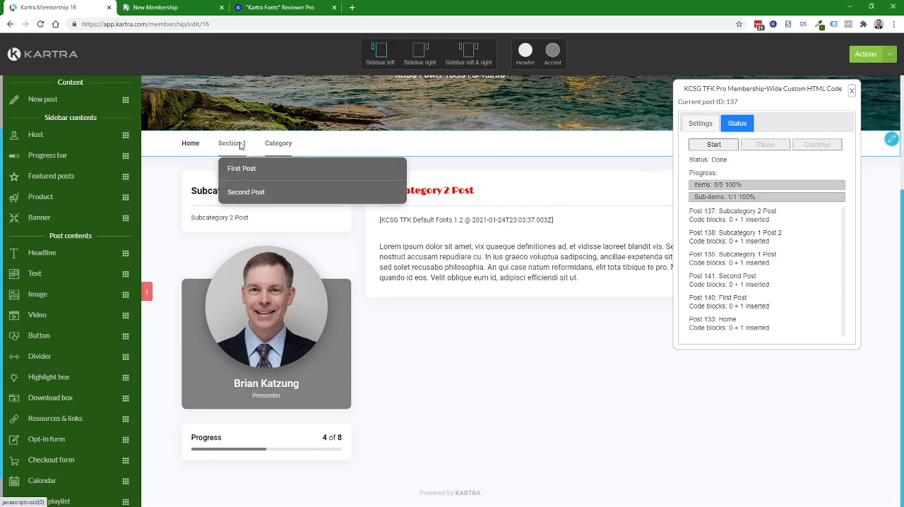
{"action": "mouse_move", "coordinate": [287, 146]}
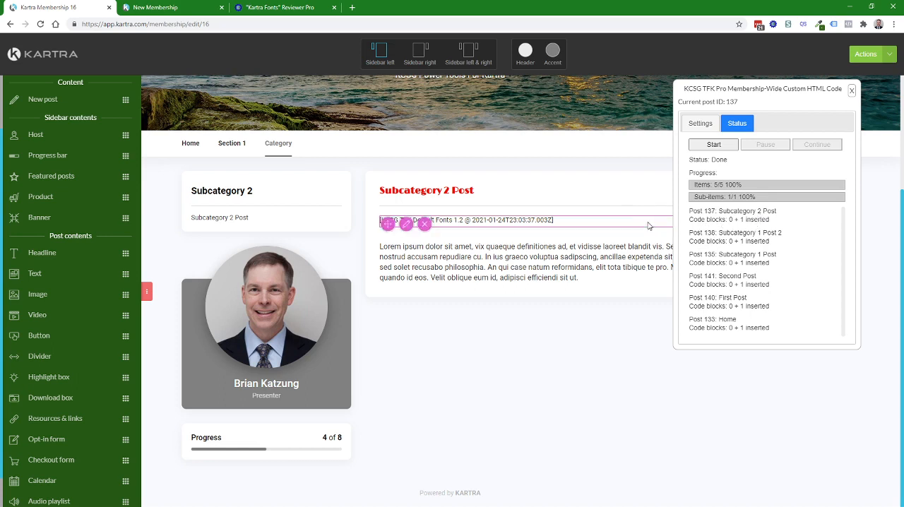
{"action": "left_click", "coordinate": [710, 128]}
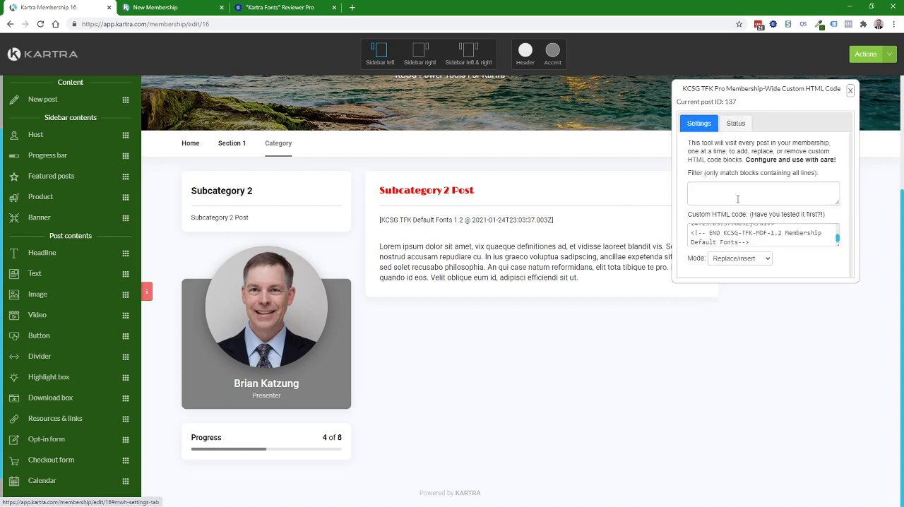
{"action": "left_click", "coordinate": [748, 260]}
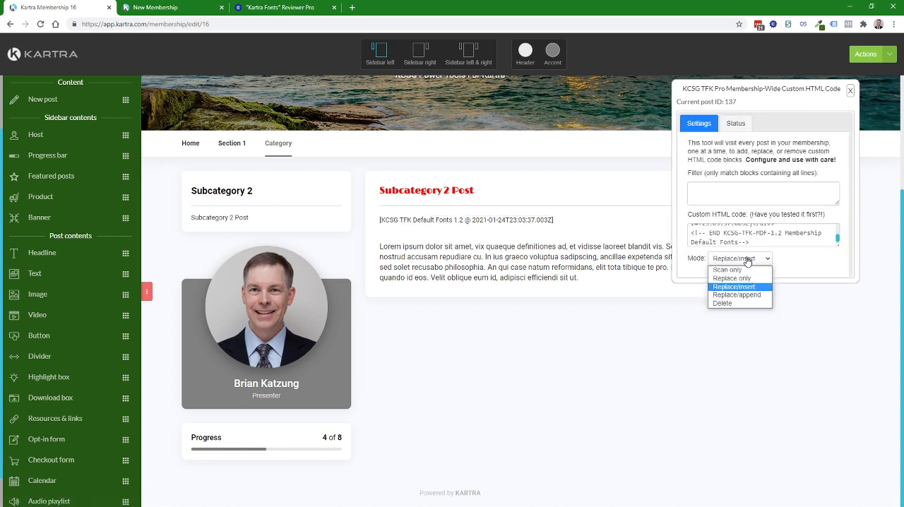
{"action": "left_click", "coordinate": [736, 125]}
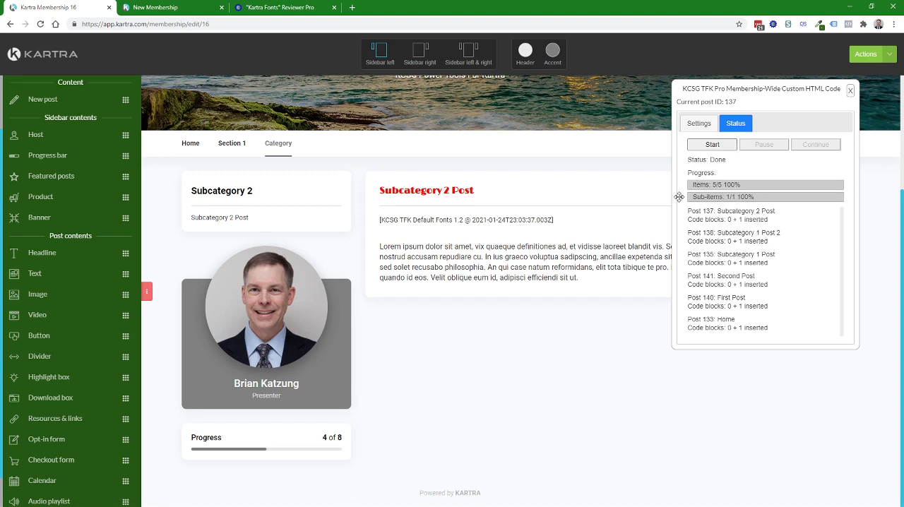
Step: Reload the live New Membership portal page to check the Second Post title's font and color, and return to the membership editor
{"action": "left_click", "coordinate": [159, 8]}
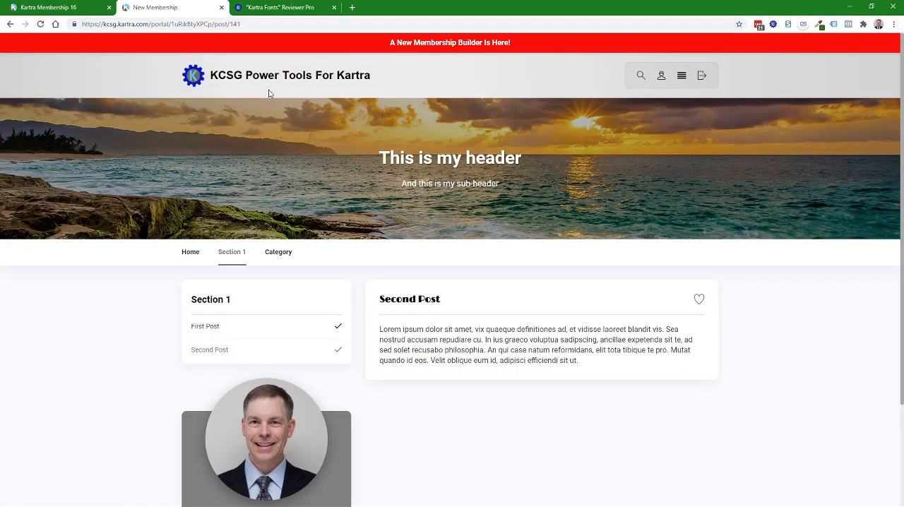
{"action": "left_click", "coordinate": [41, 24]}
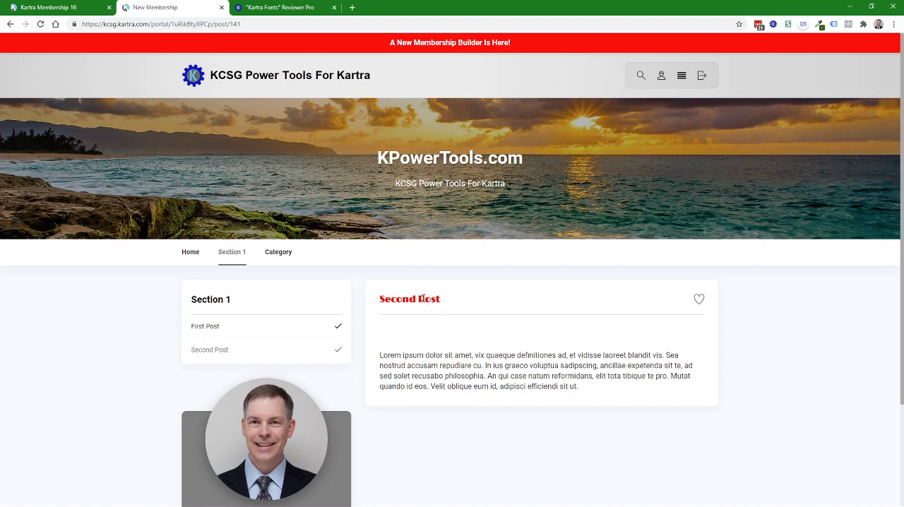
{"action": "left_click", "coordinate": [70, 9]}
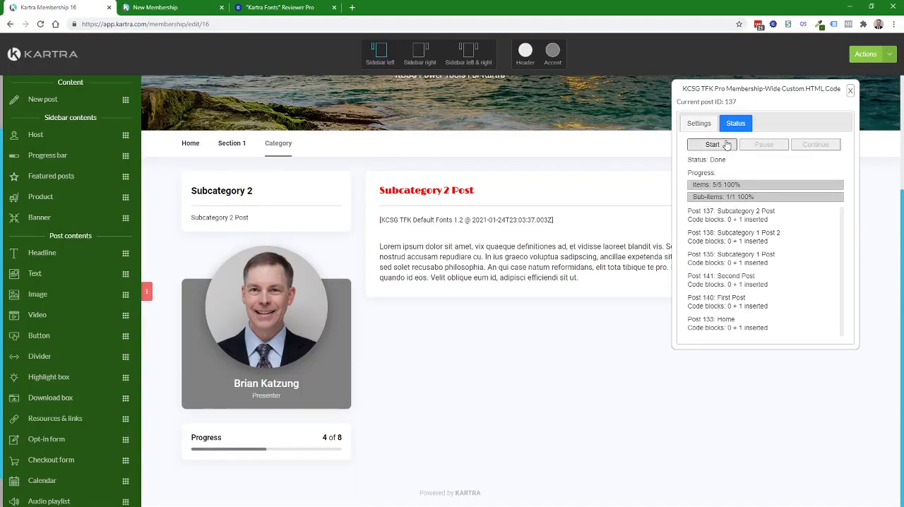
Step: Configure the custom HTML tool to delete code blocks matching the filter TFK-MDF, with the custom HTML code emptied
{"action": "left_click", "coordinate": [698, 123]}
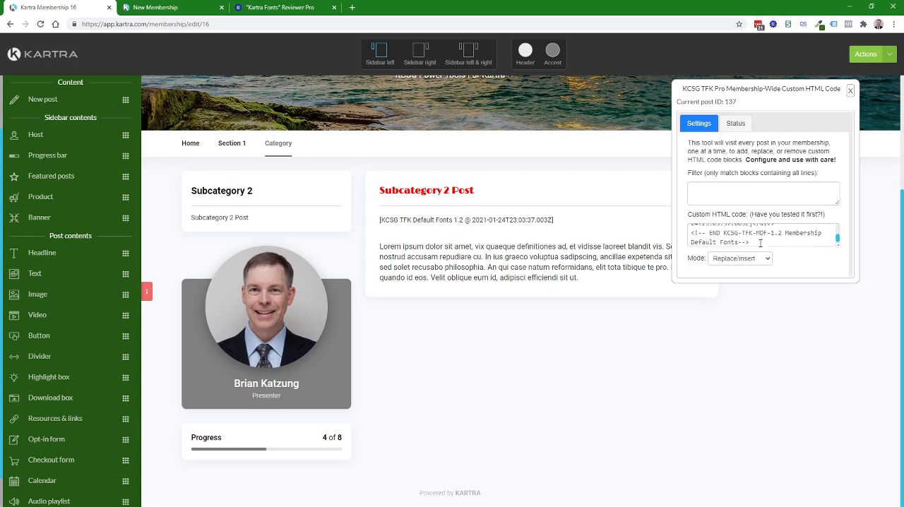
{"action": "left_click", "coordinate": [730, 188]}
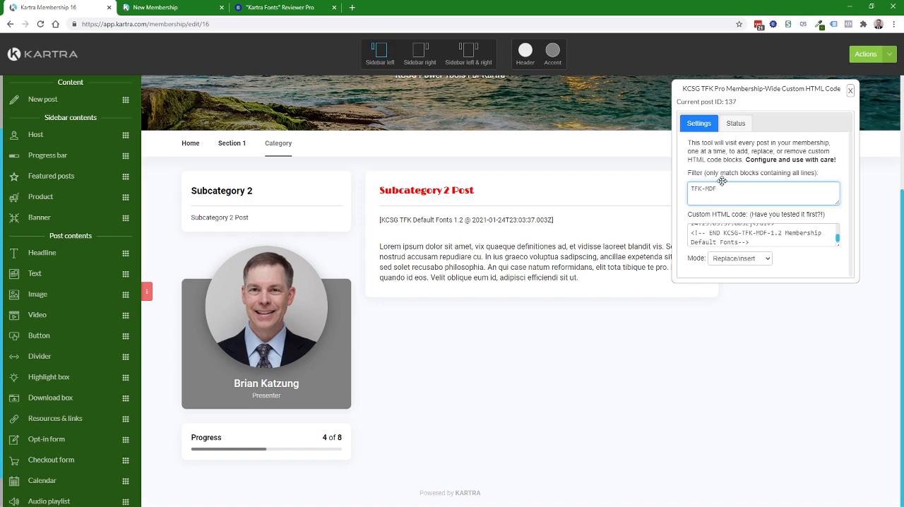
{"action": "left_click", "coordinate": [768, 238]}
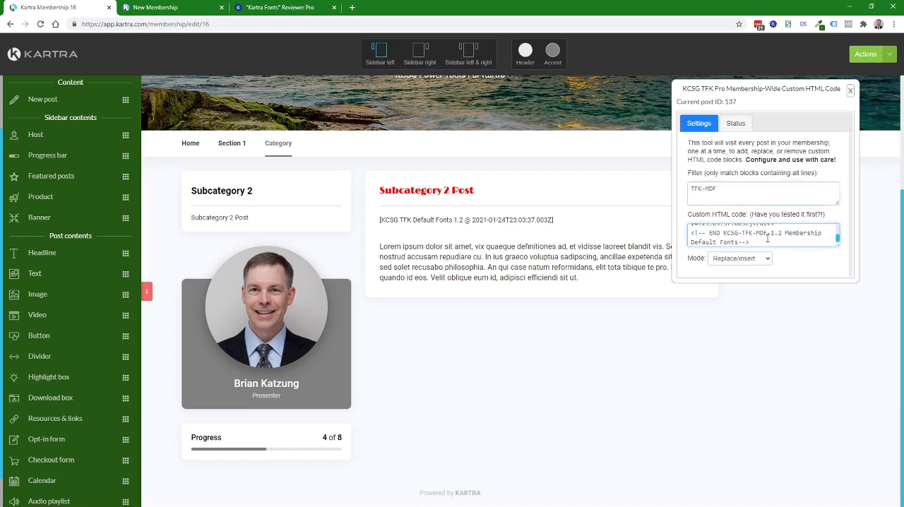
{"action": "key", "text": "ctrl+a"}
{"action": "key", "text": "Delete"}
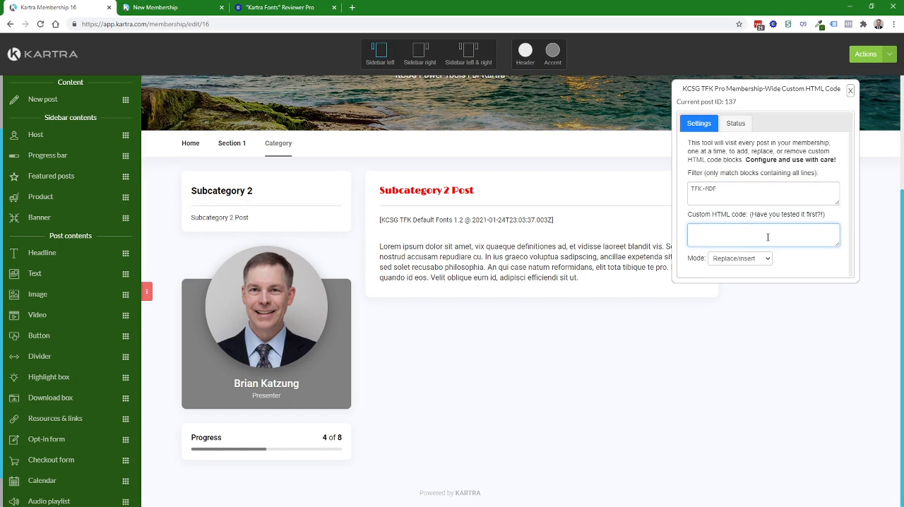
{"action": "left_click", "coordinate": [741, 258]}
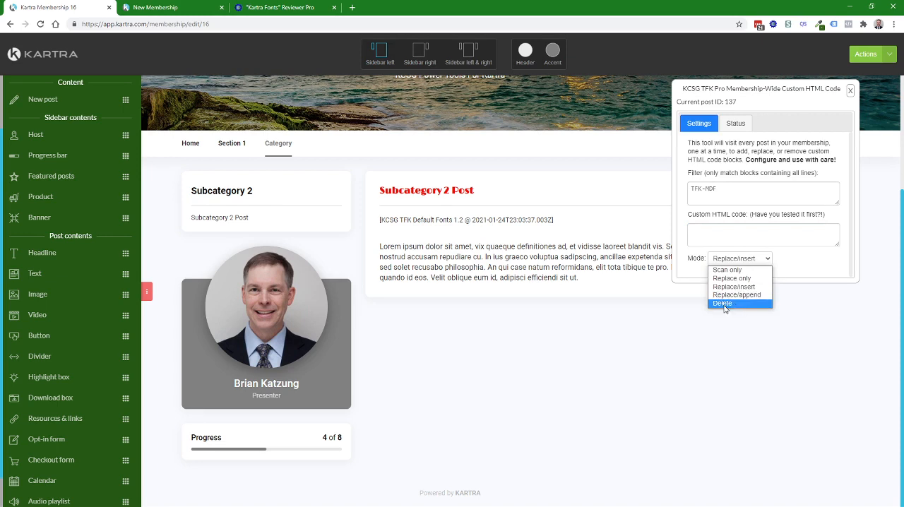
{"action": "left_click", "coordinate": [726, 304]}
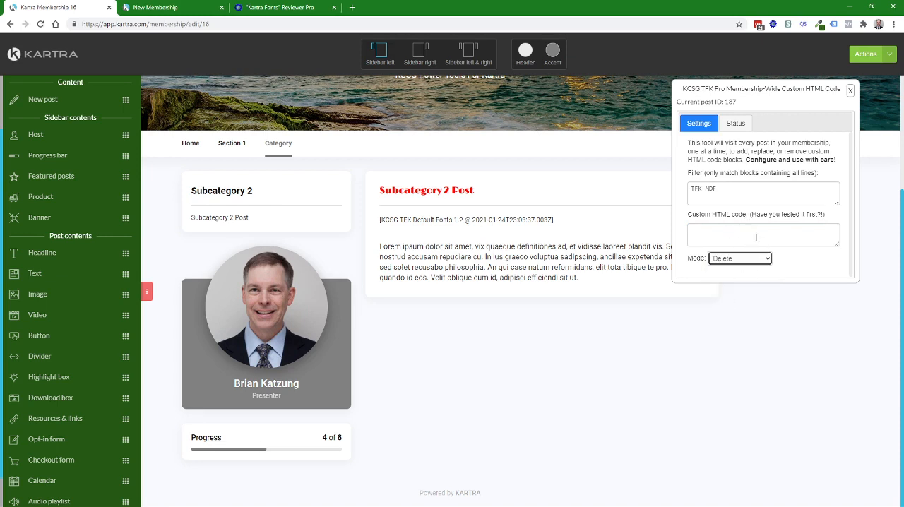
Step: Recheck the tool's settings and run the filtered deletion across all membership posts, accepting the warning
{"action": "left_click", "coordinate": [734, 127]}
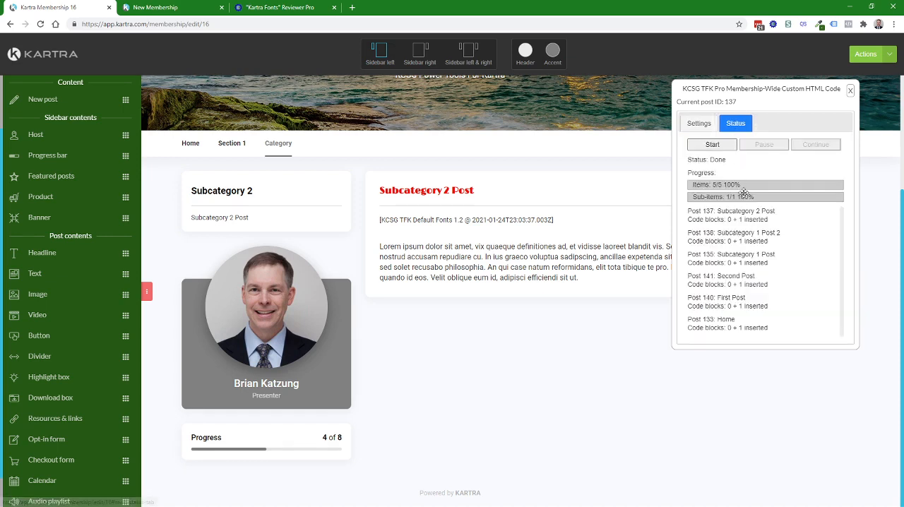
{"action": "left_click", "coordinate": [698, 125]}
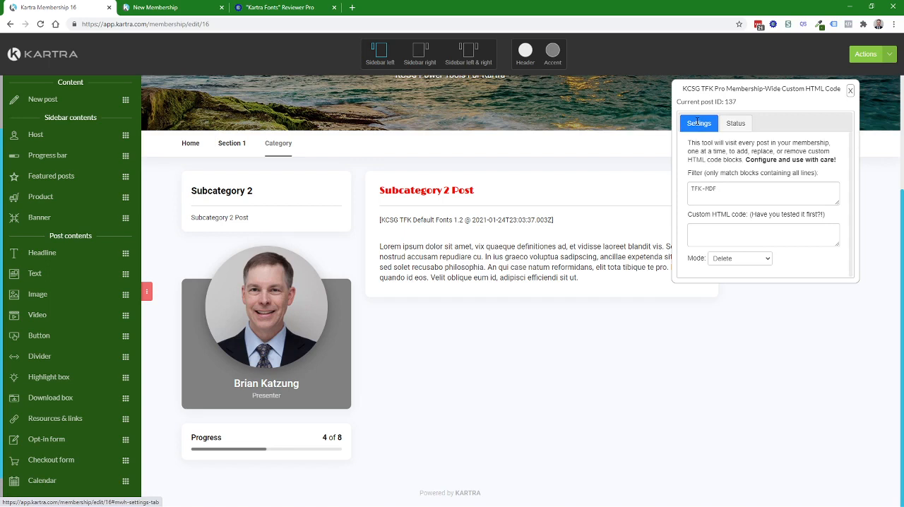
{"action": "left_click", "coordinate": [737, 124]}
{"action": "left_click", "coordinate": [713, 145]}
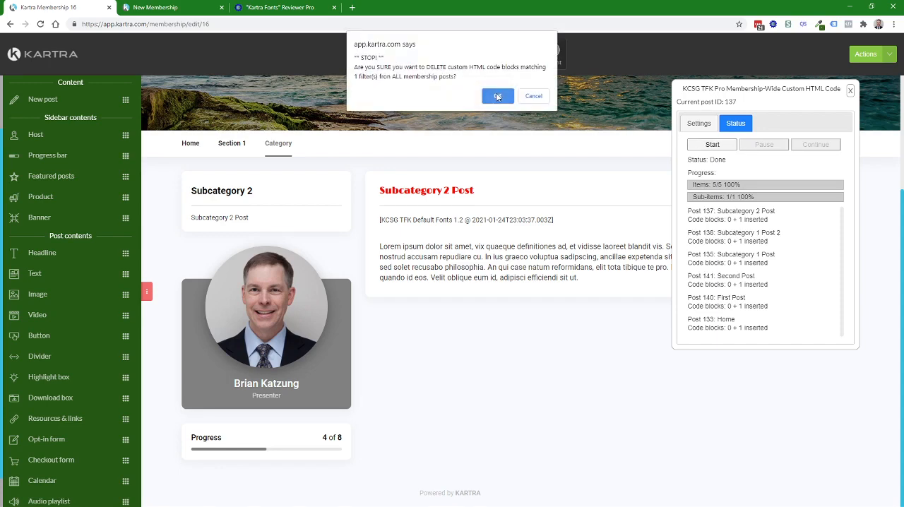
{"action": "left_click", "coordinate": [495, 97]}
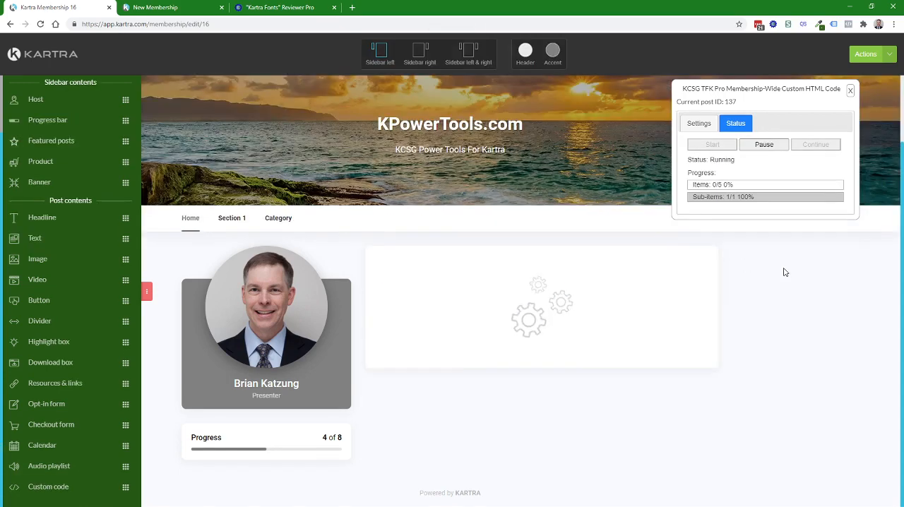